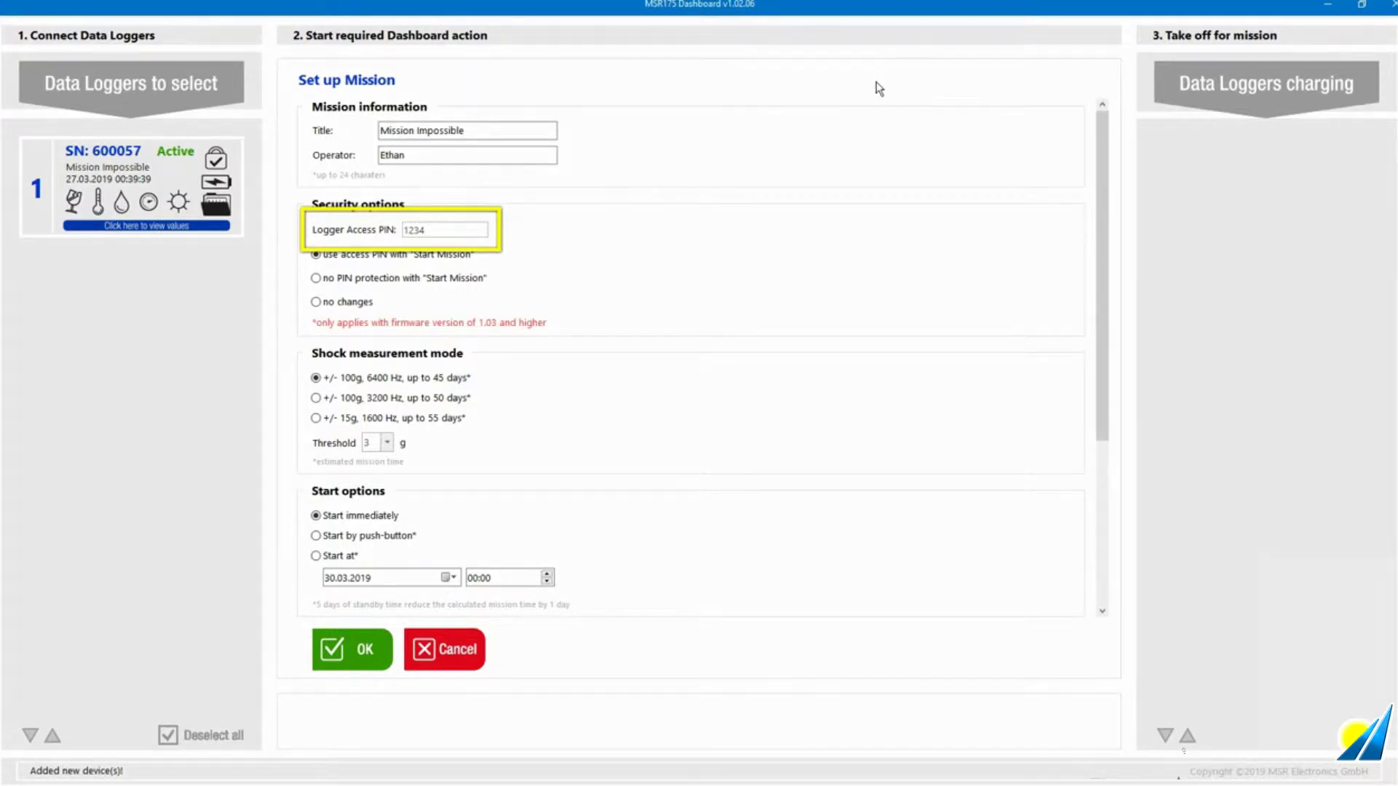
Step: Leave the mission setup without applying it and try to start a new mission on the connected active data logger
left_click(458, 651)
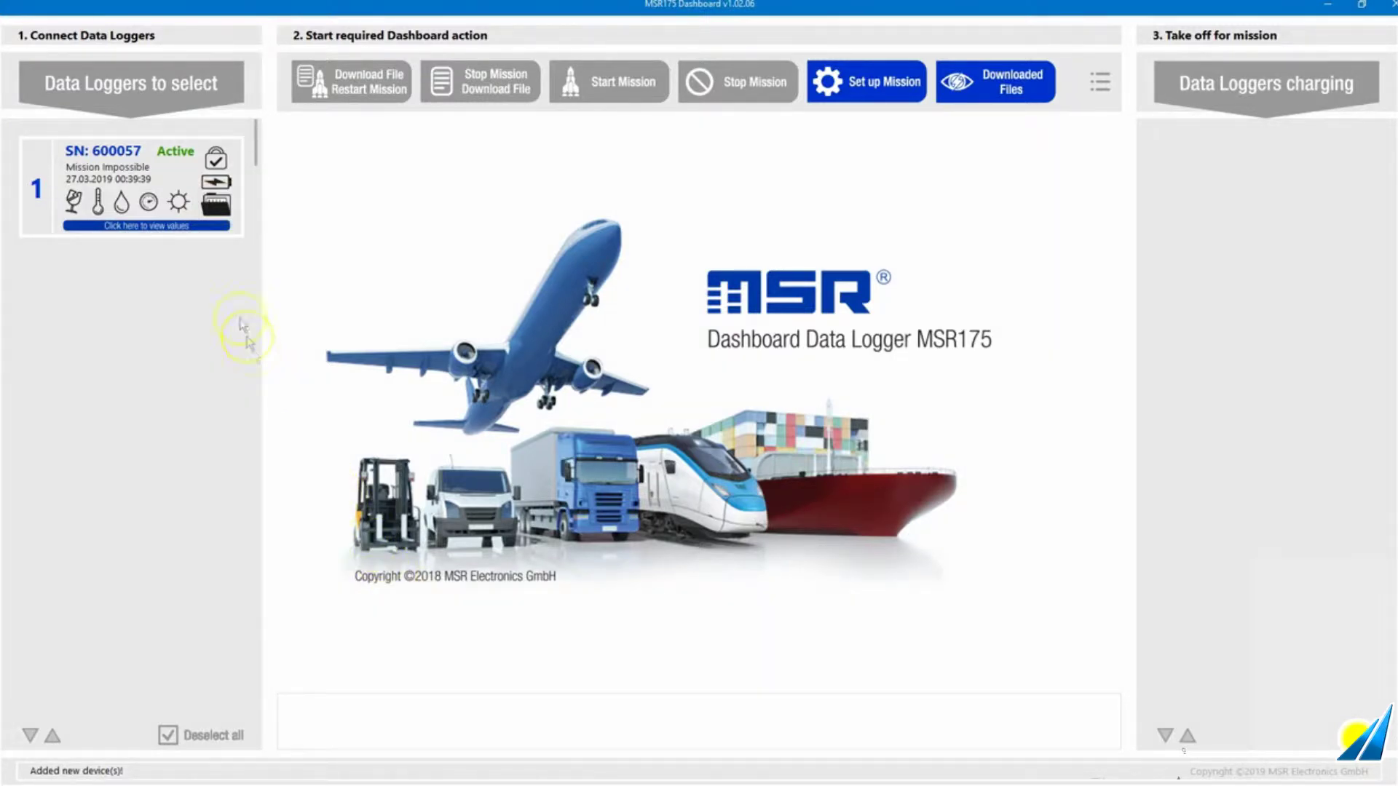
left_click(174, 176)
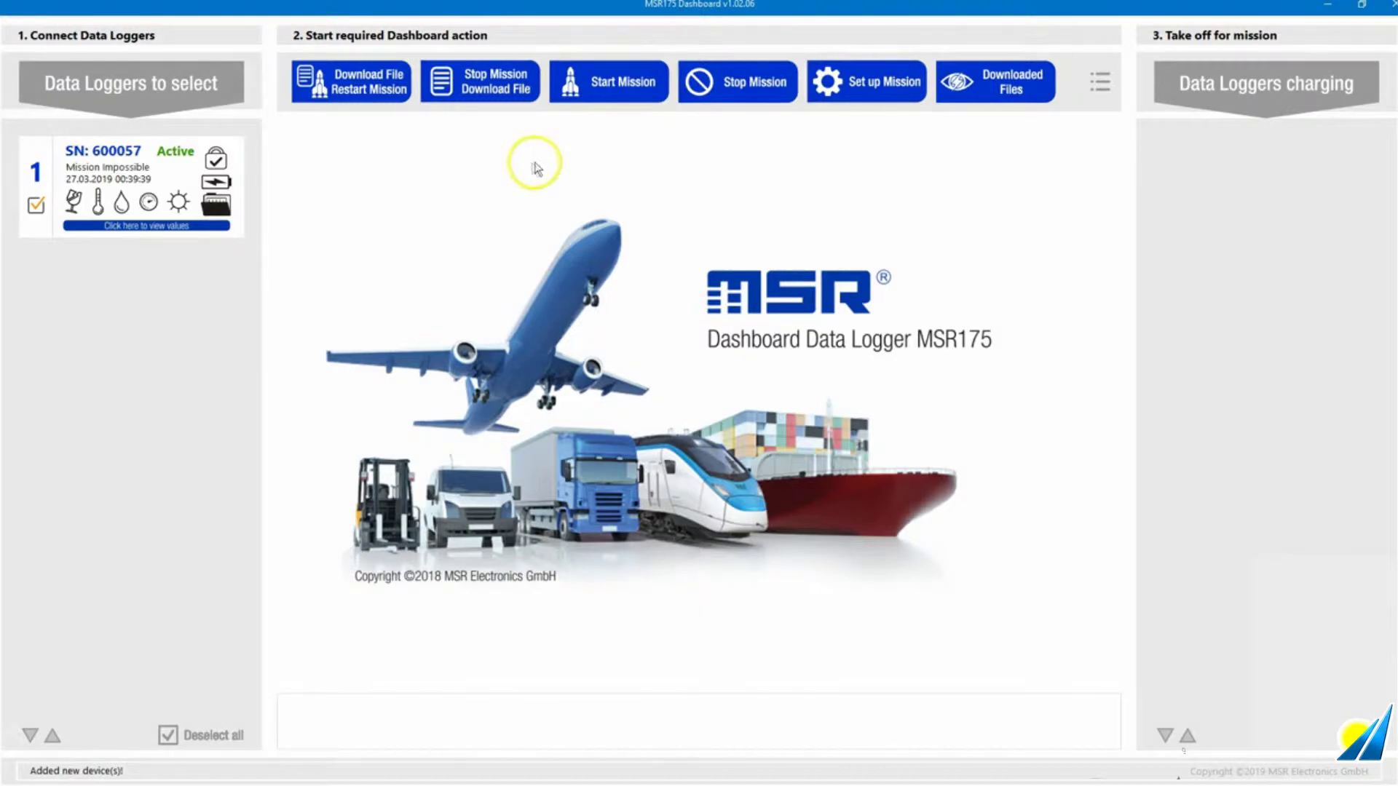
left_click(621, 85)
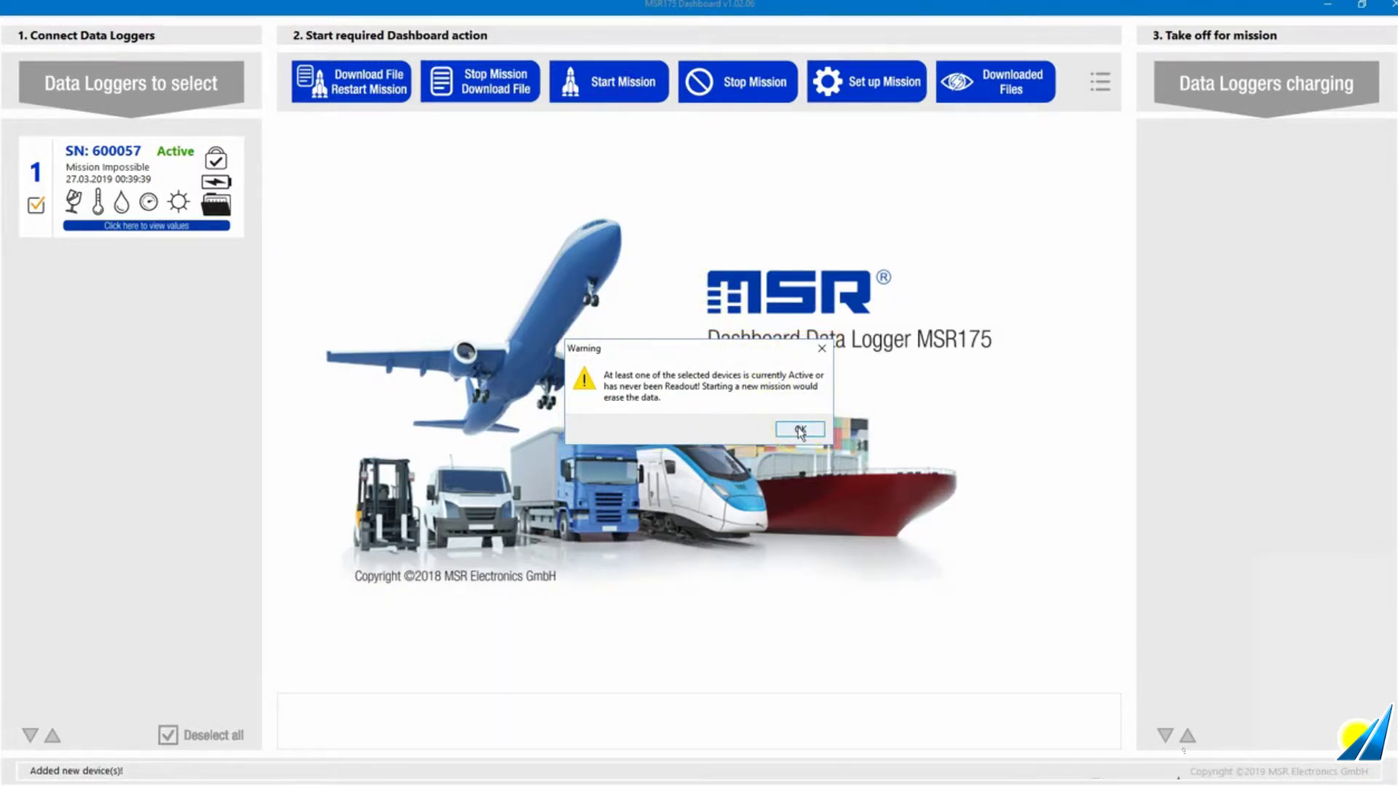
left_click(800, 430)
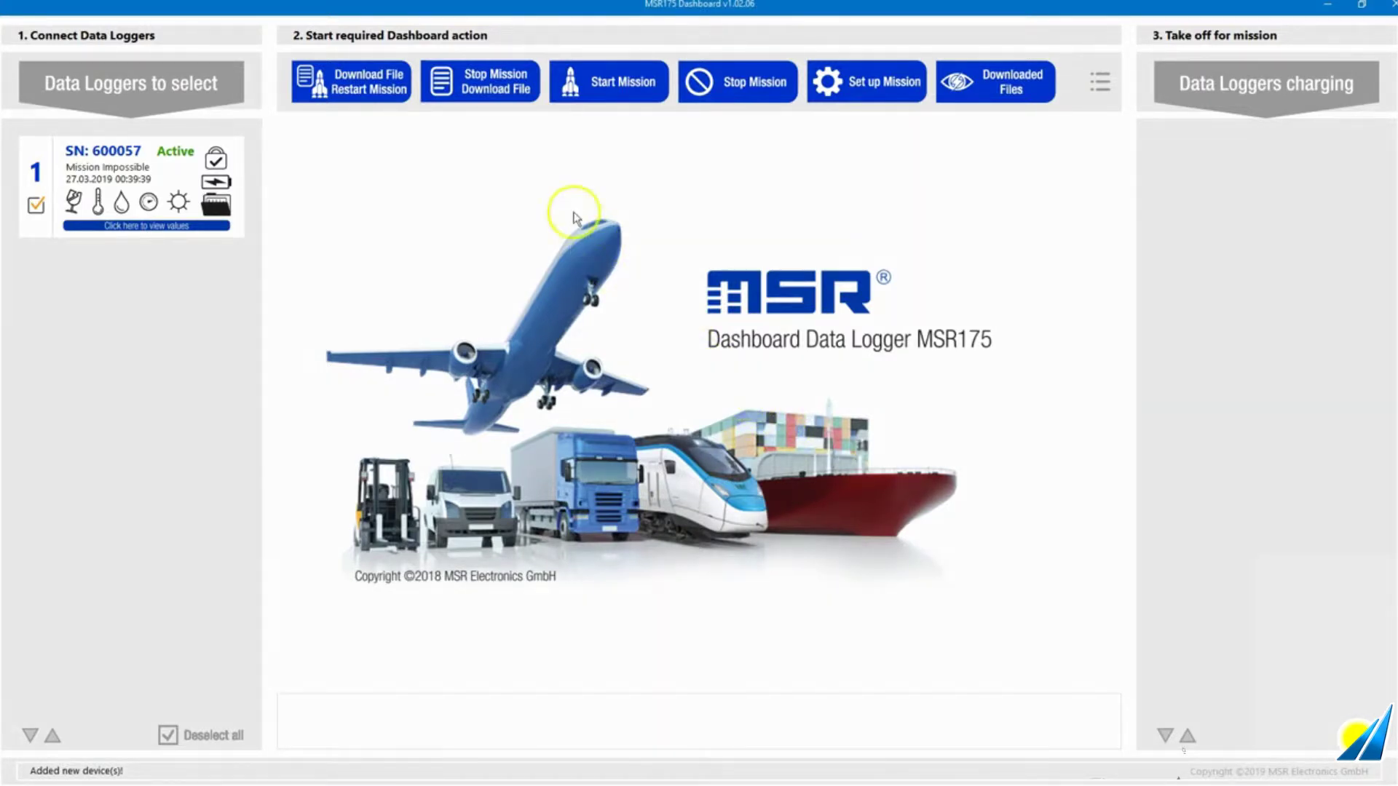
Step: Stop the selected logger's mission with download of its file, and open the list of downloaded files
left_click(496, 81)
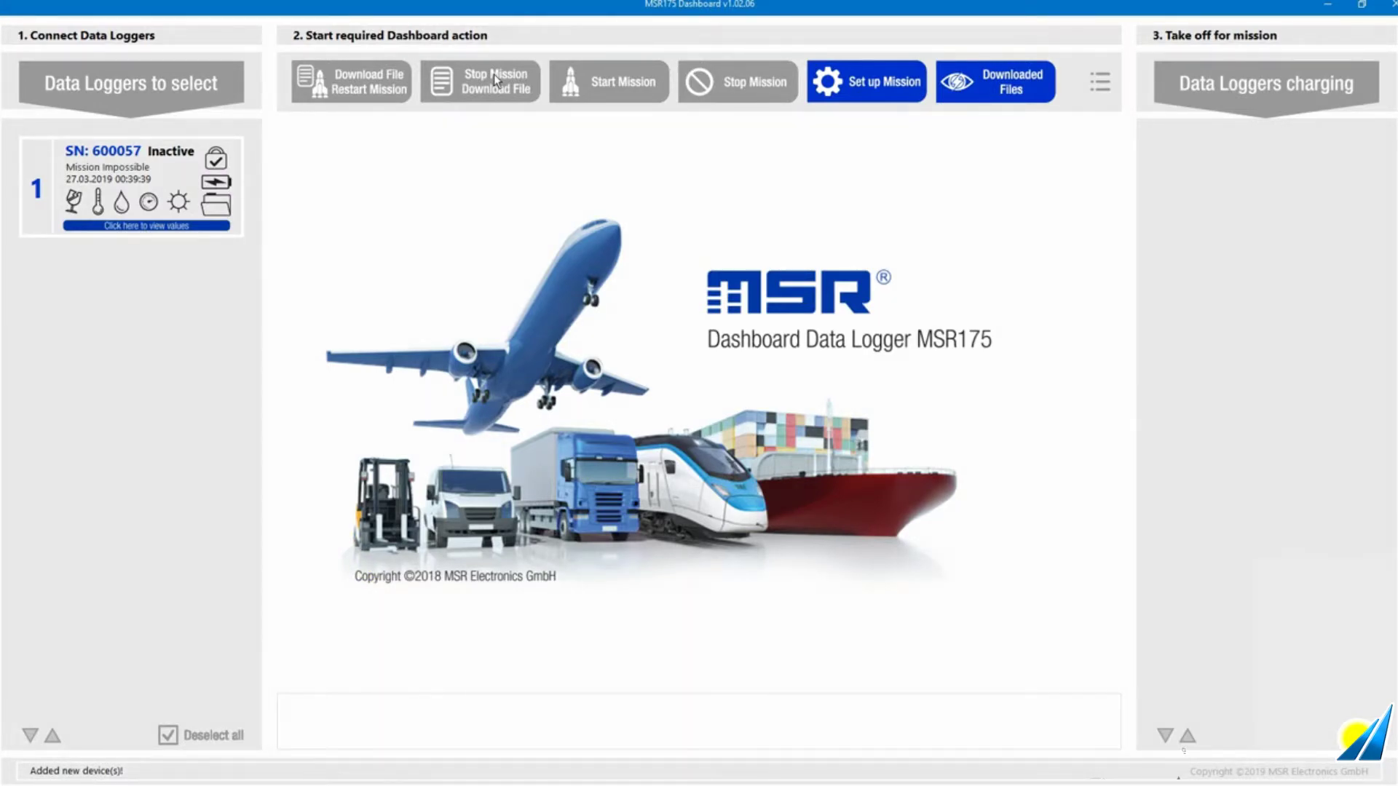
left_click(1008, 93)
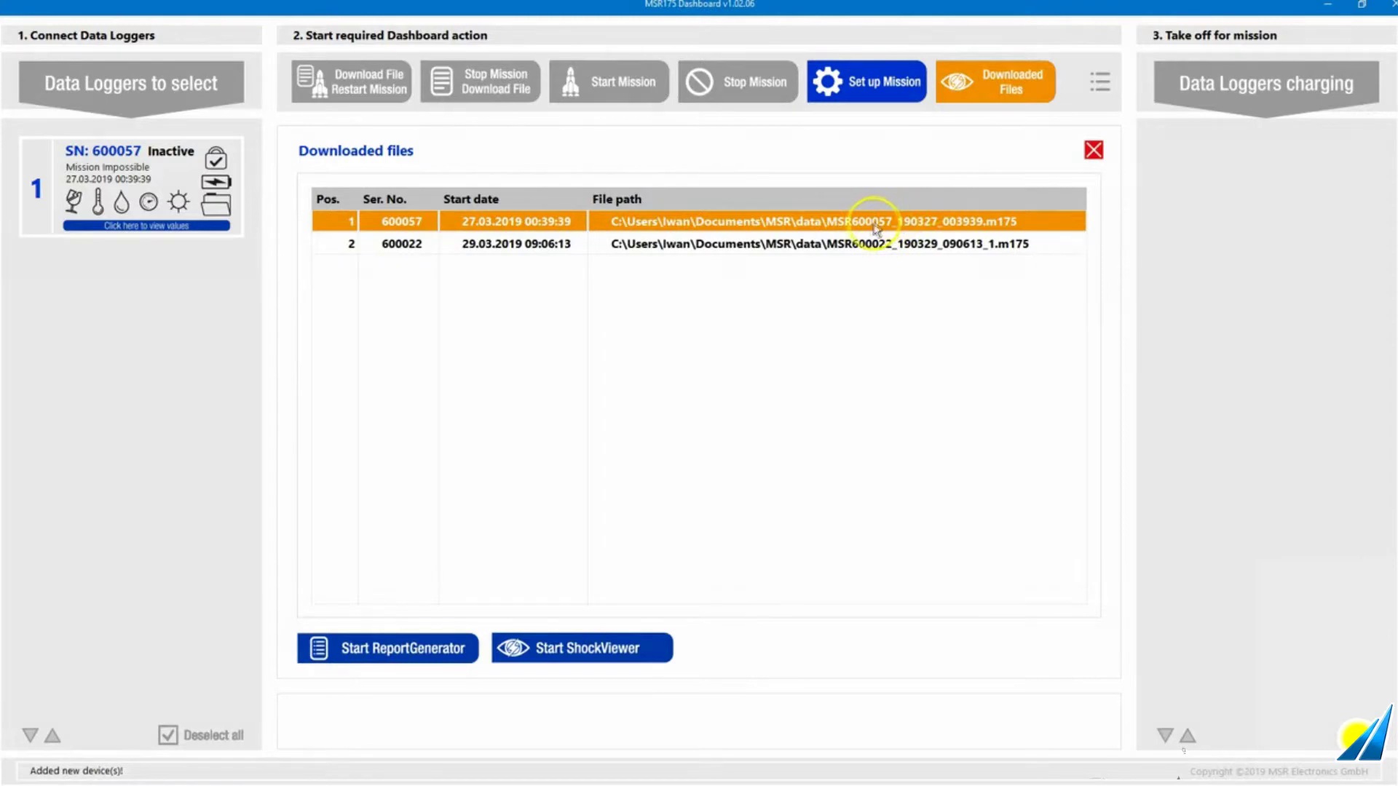
Step: Open the downloaded file of logger 600057 in ReportGenerator and review its shock, temperature and humidity summaries
left_click(446, 654)
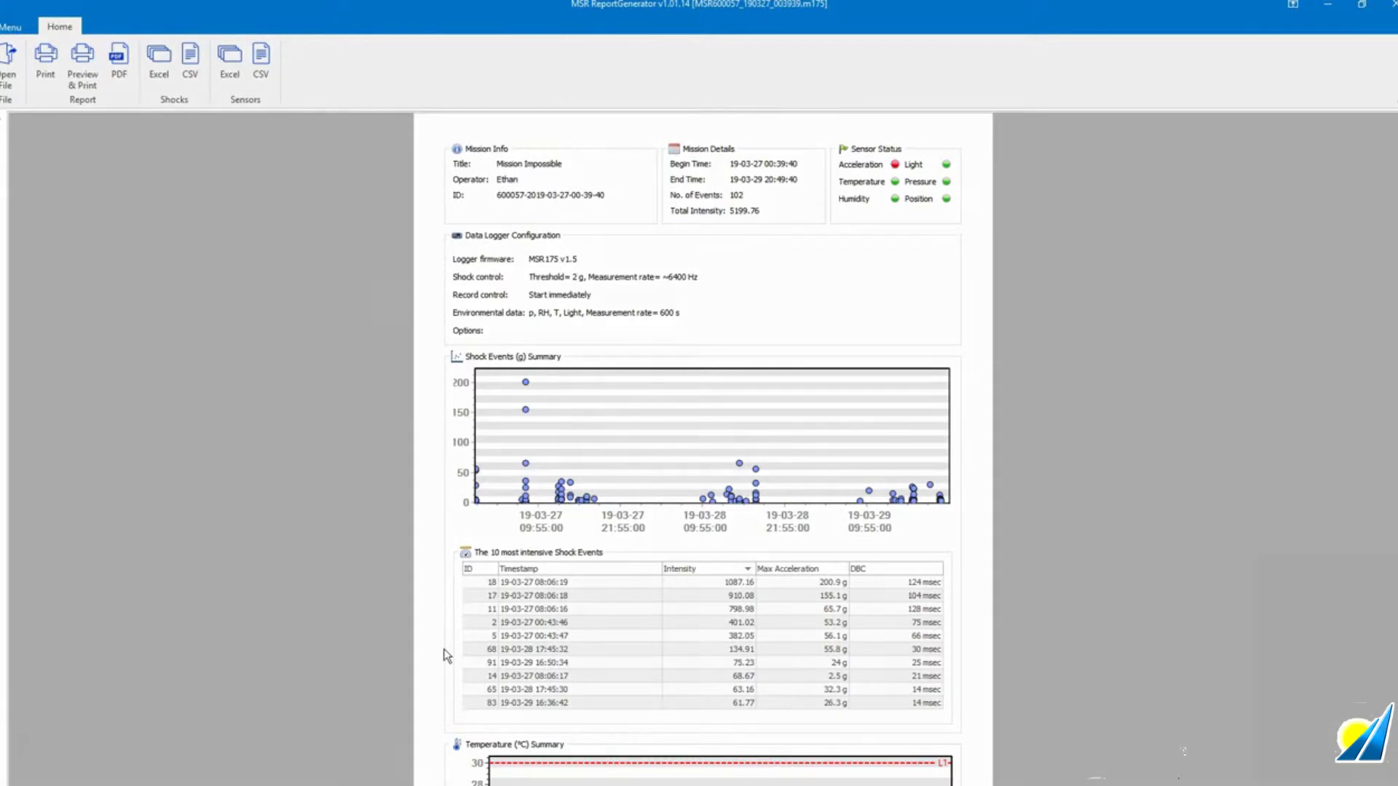
scroll(447, 656, "down", 4)
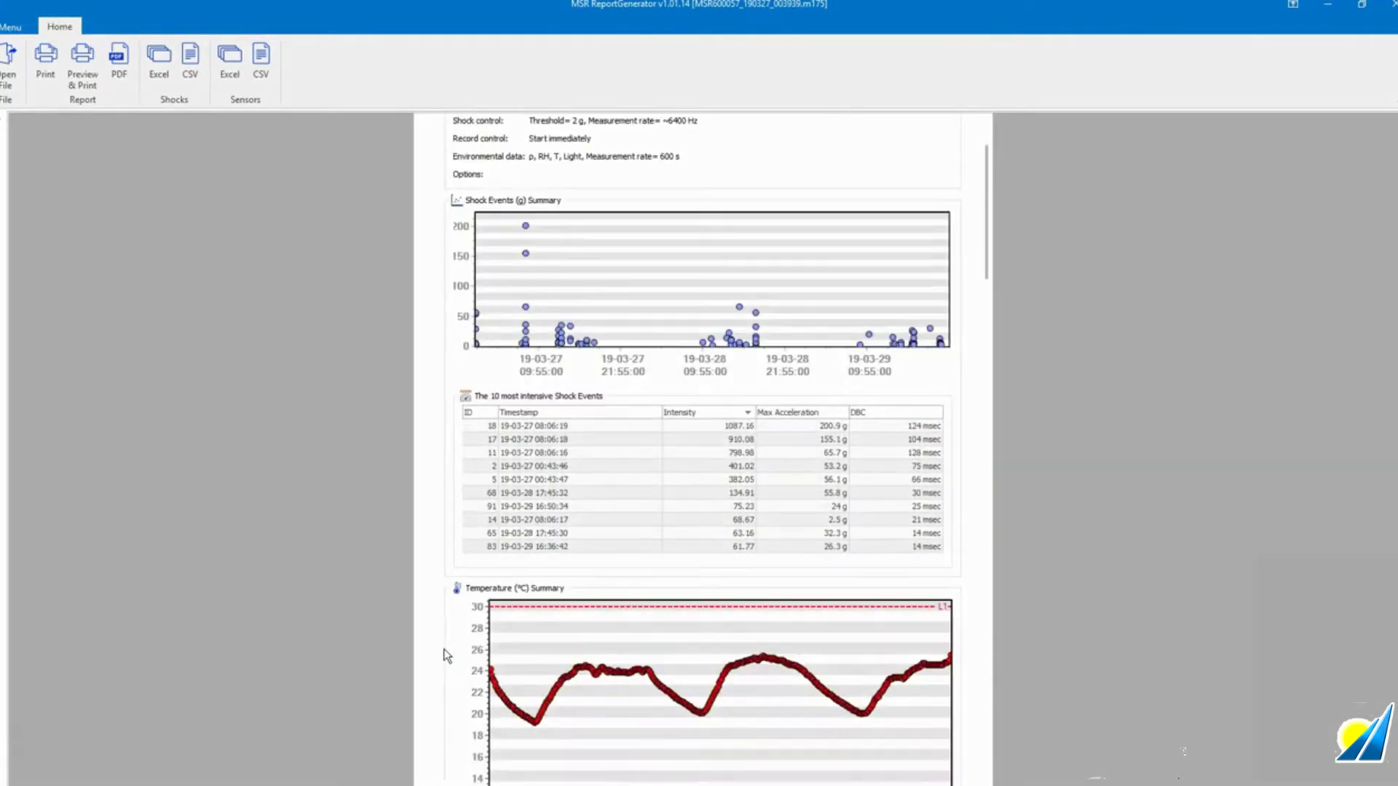
scroll(447, 655, "down", 5)
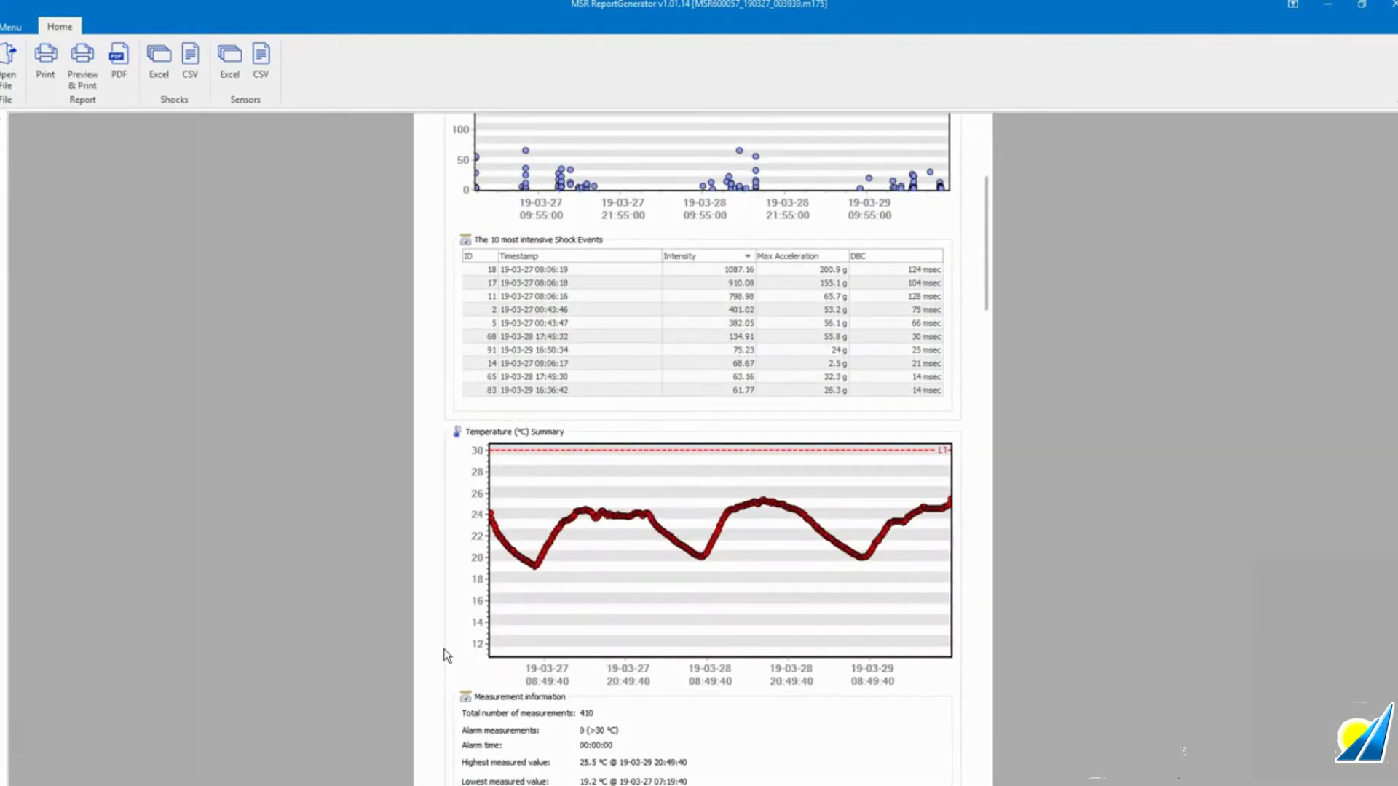
scroll(447, 655, "down", 2)
scroll(447, 655, "down", 4)
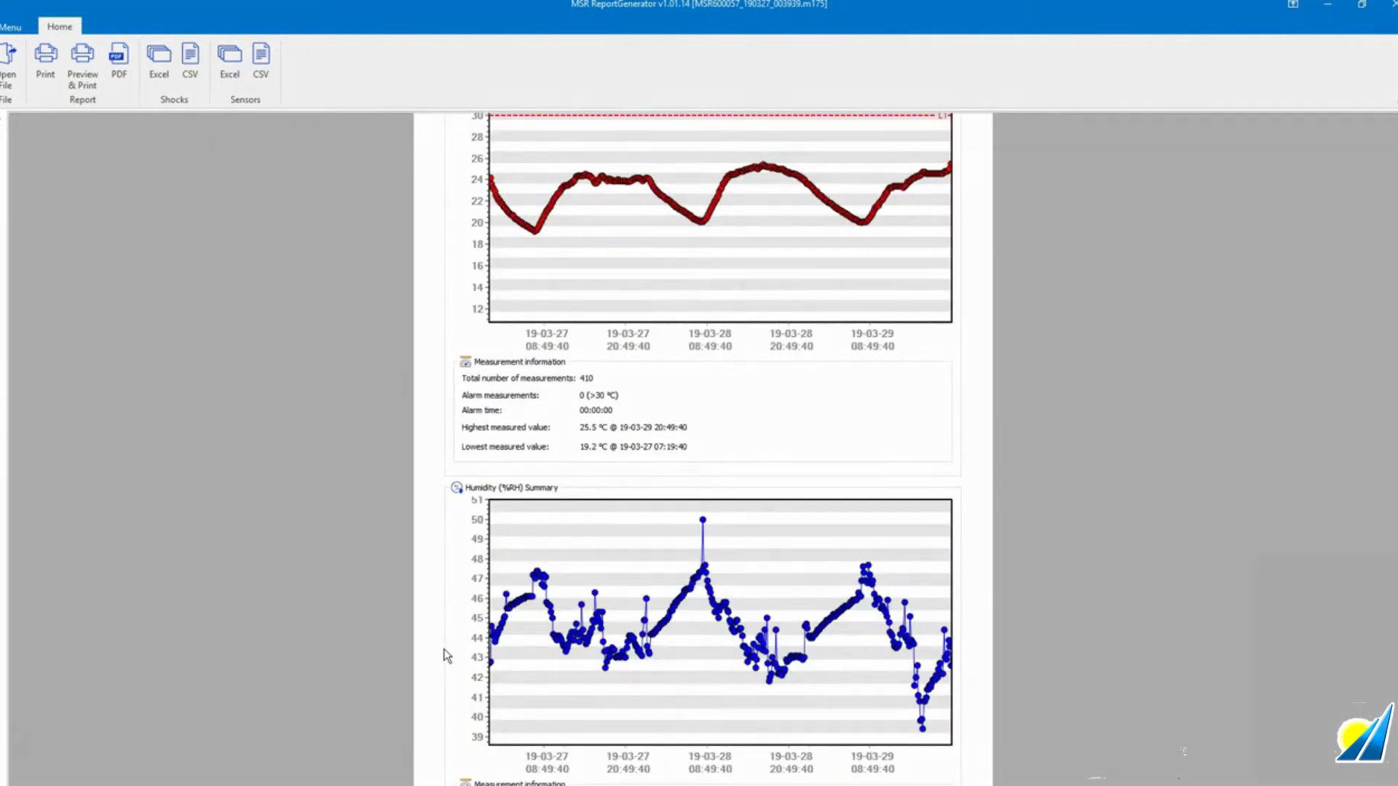
left_click_drag(987, 364, 1026, 164)
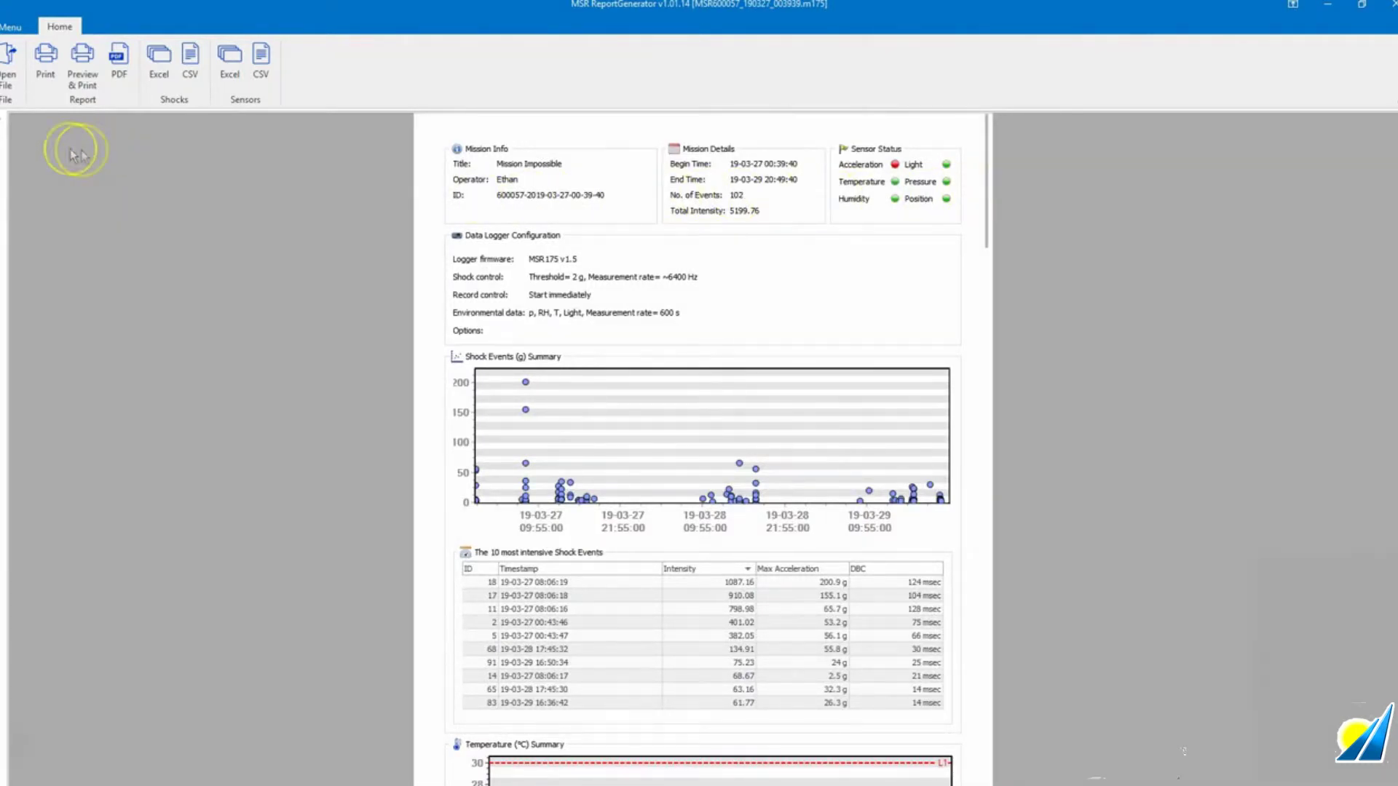
Step: Set the hour of the report filter's begin time to 09
mouse_move(4, 142)
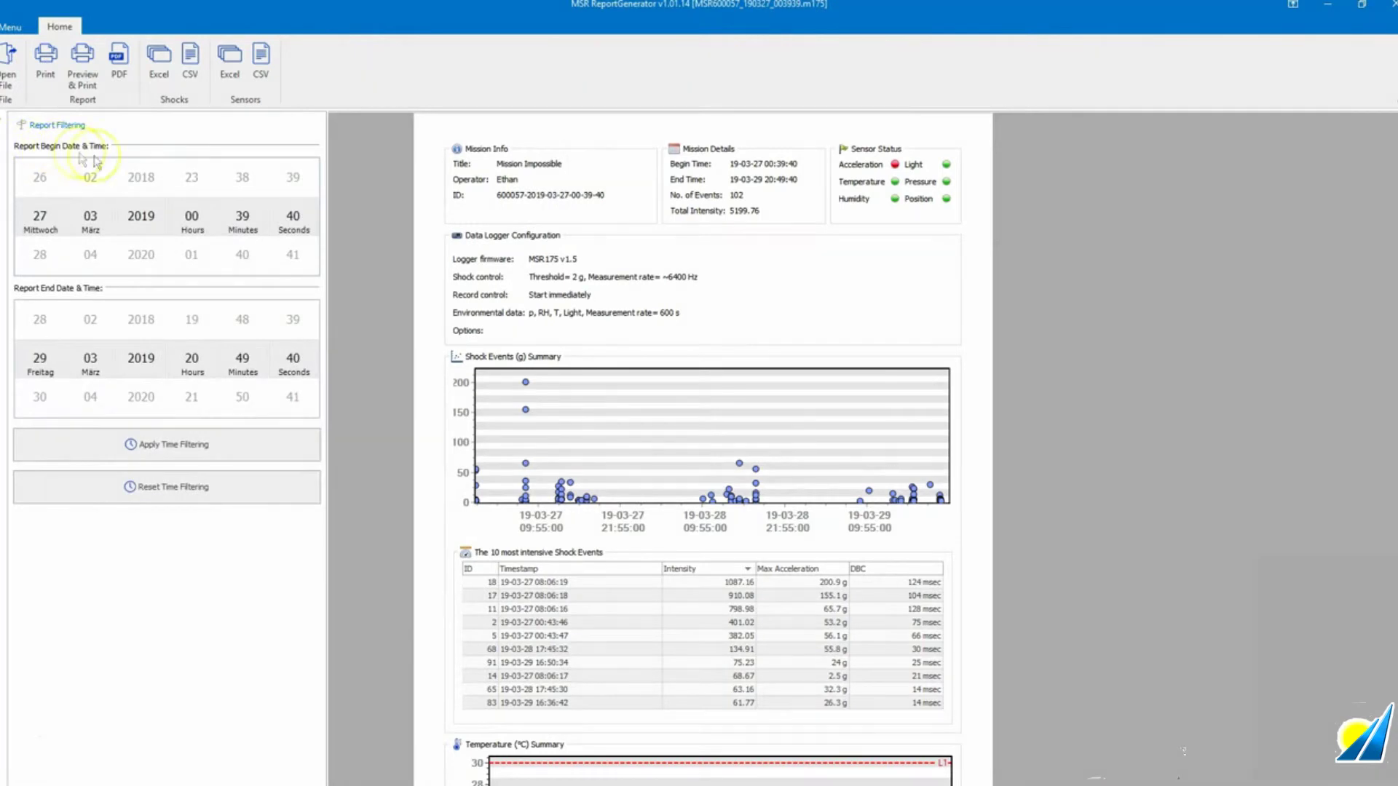
left_click(191, 255)
left_click(192, 254)
left_click(191, 255)
left_click(191, 255)
left_click(192, 255)
left_click(192, 255)
left_click(191, 254)
left_click(191, 255)
left_click(192, 255)
Step: Set the minutes of the report's begin time to 55, apply the time filtering and close the report
left_click(249, 256)
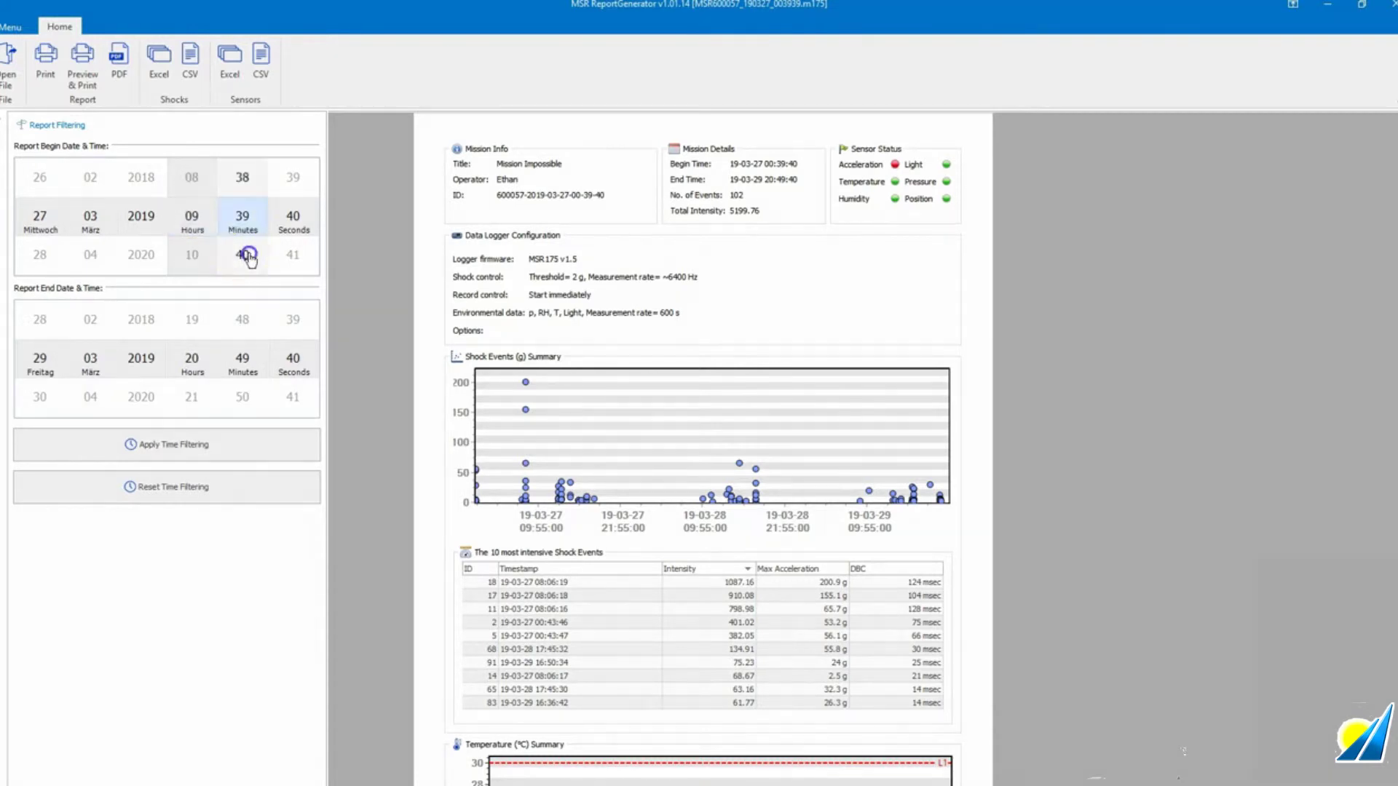
left_click(248, 256)
left_click(248, 256)
left_click(249, 256)
left_click(246, 254)
left_click(246, 255)
left_click(246, 254)
left_click(246, 255)
left_click(246, 255)
left_click(246, 255)
left_click(246, 255)
left_click(210, 444)
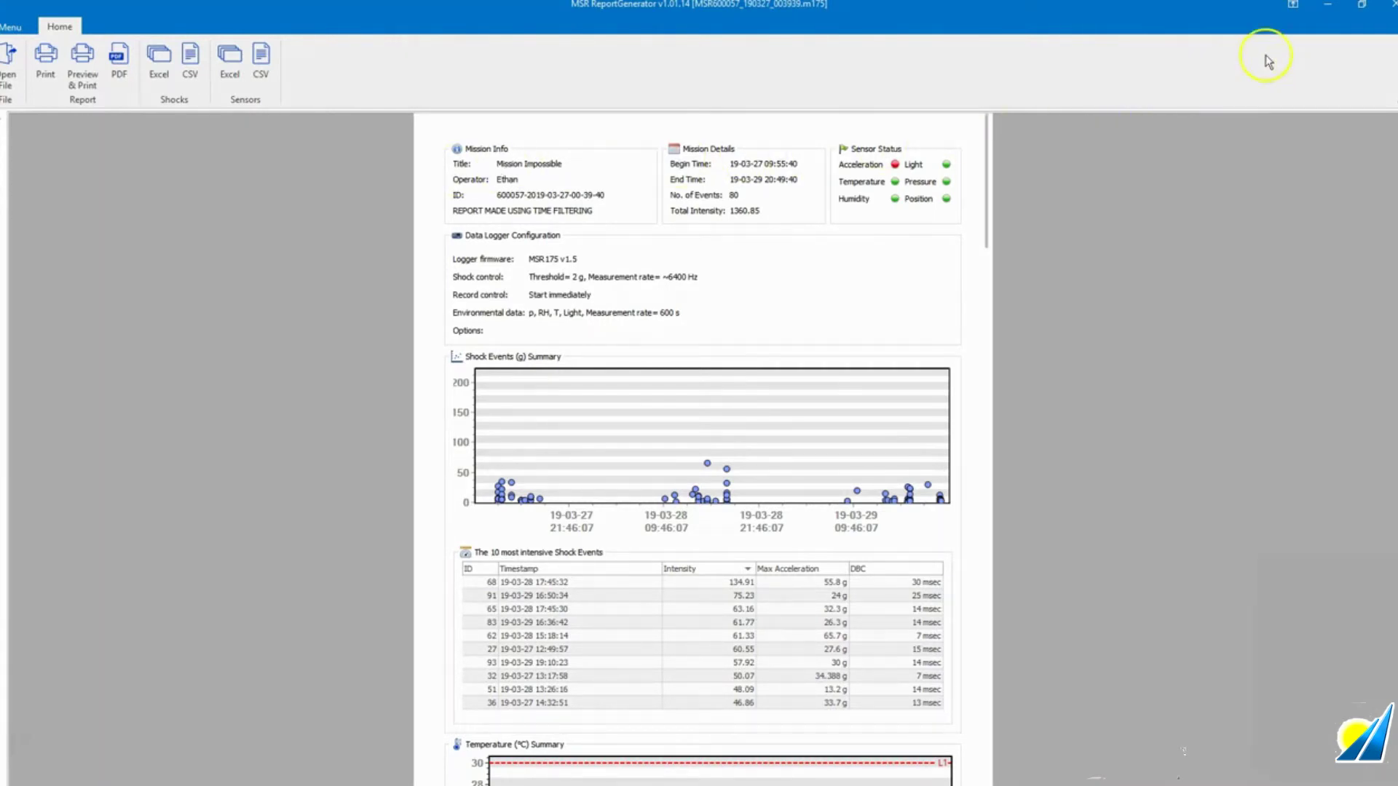
left_click(1386, 20)
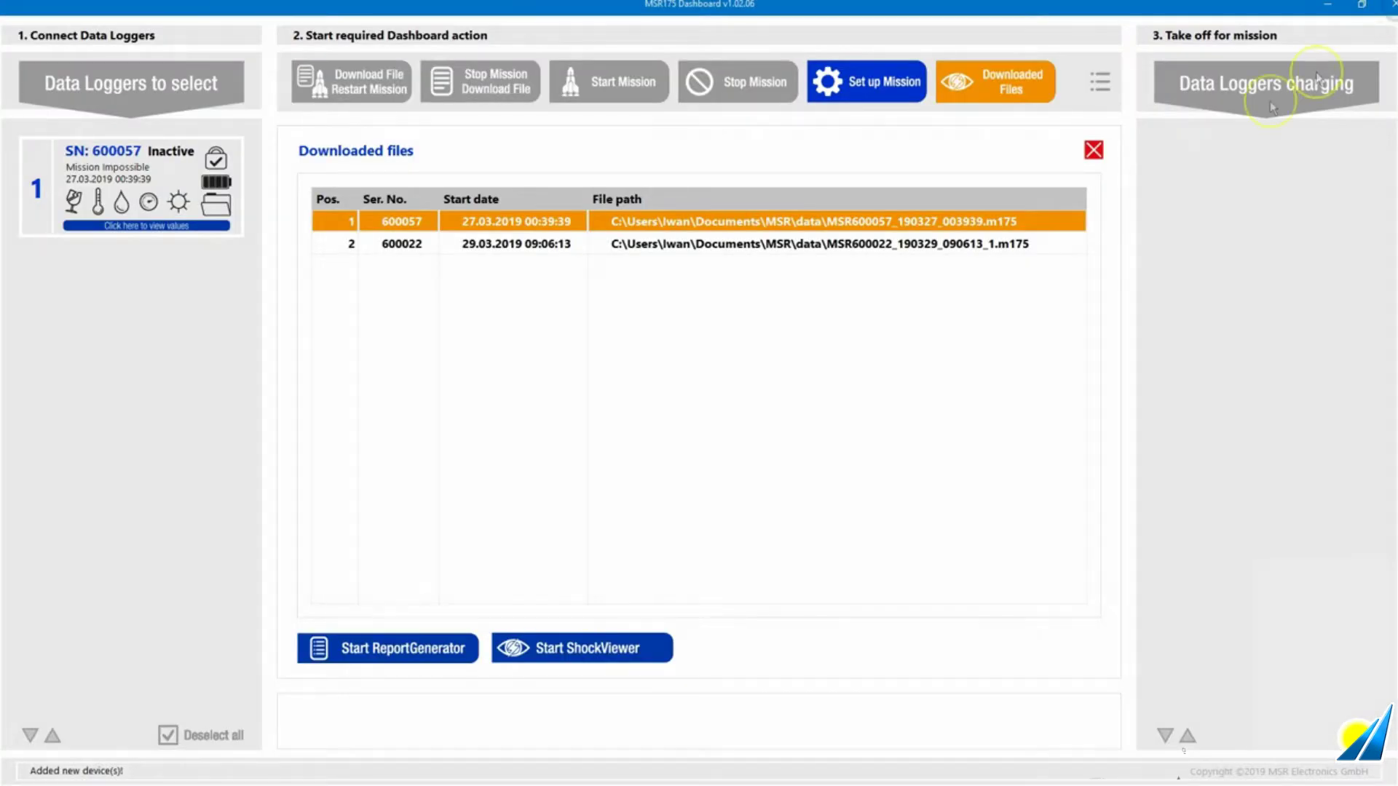
Step: Open the downloaded file in ShockViewer and look at the "MSR ShockViewer: First steps" tutorials on the MSR Electronics YouTube channel
left_click(615, 657)
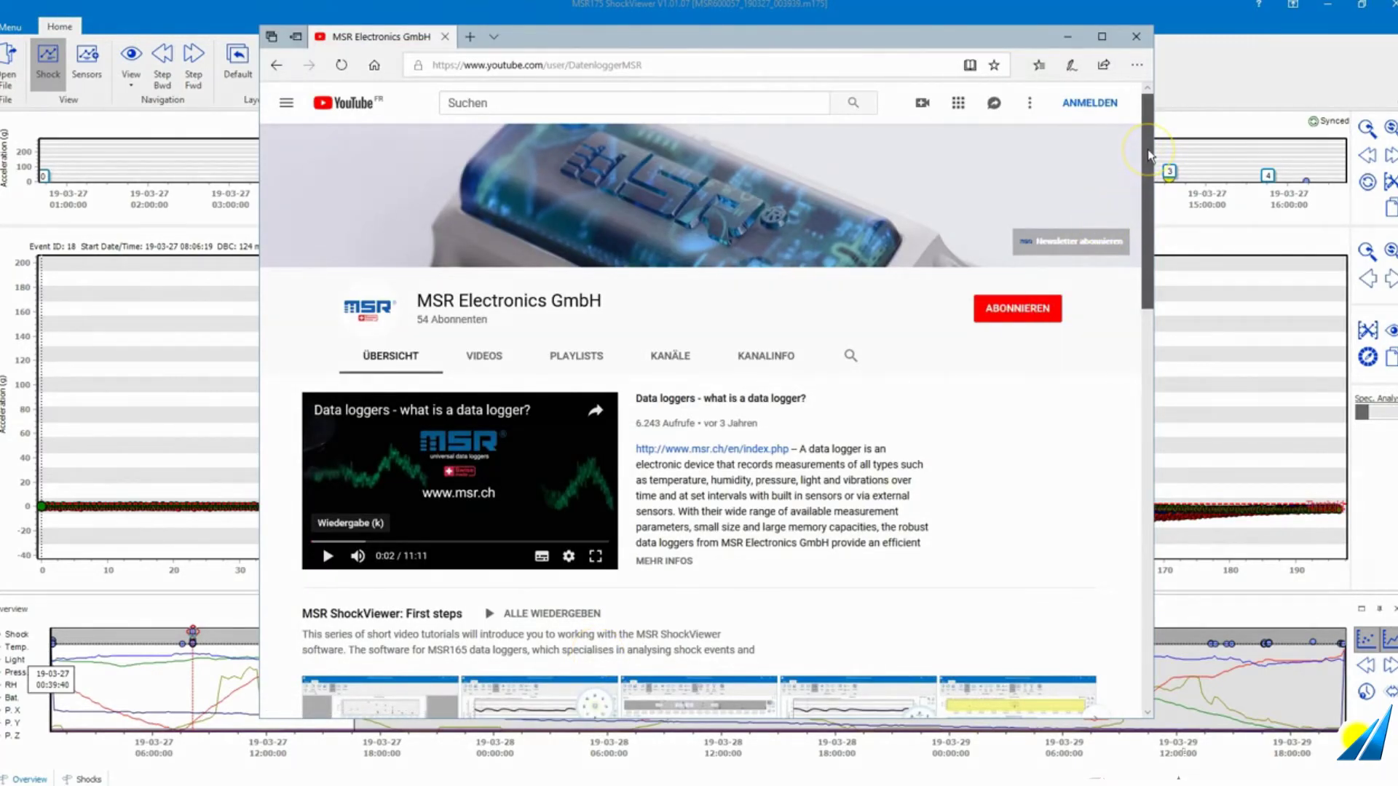
left_click_drag(1149, 155, 1149, 222)
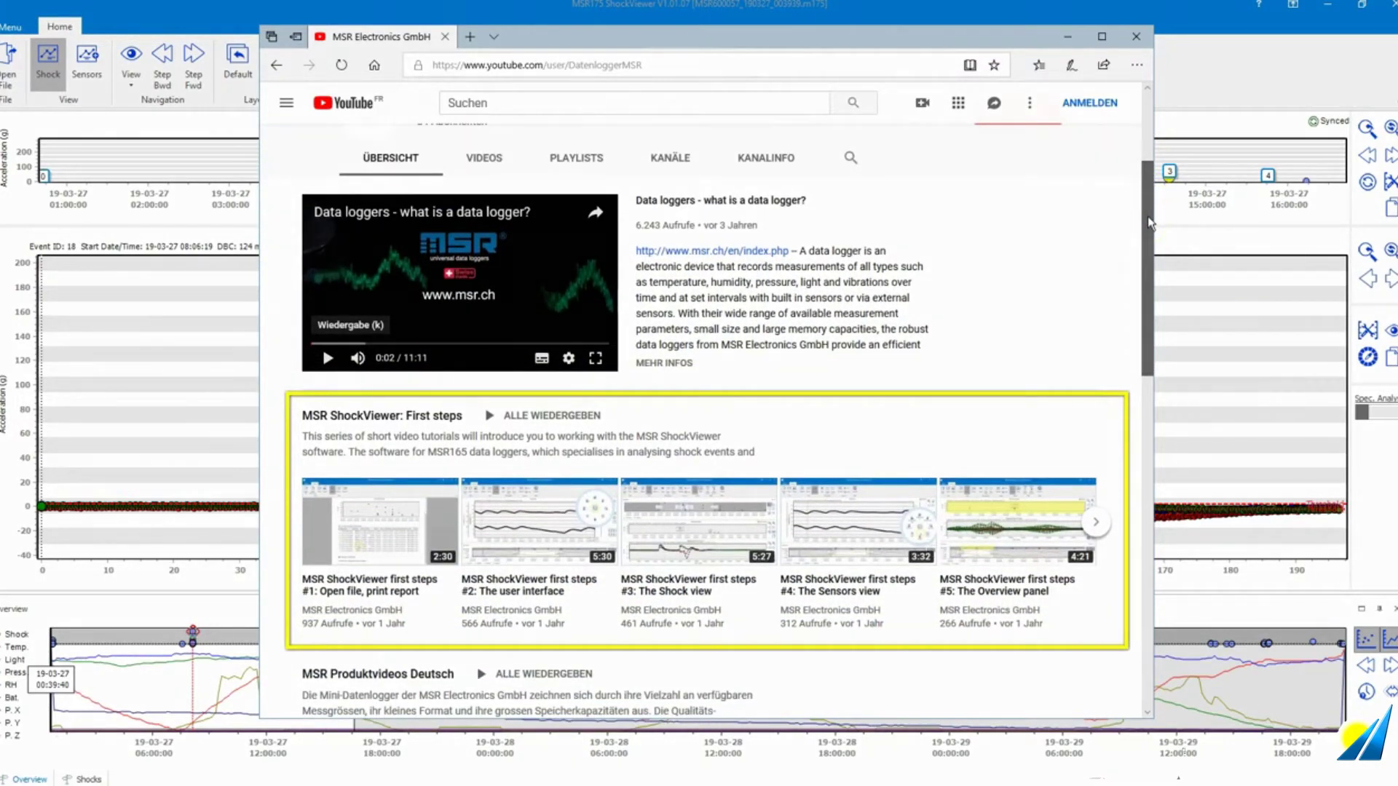
left_click(1157, 44)
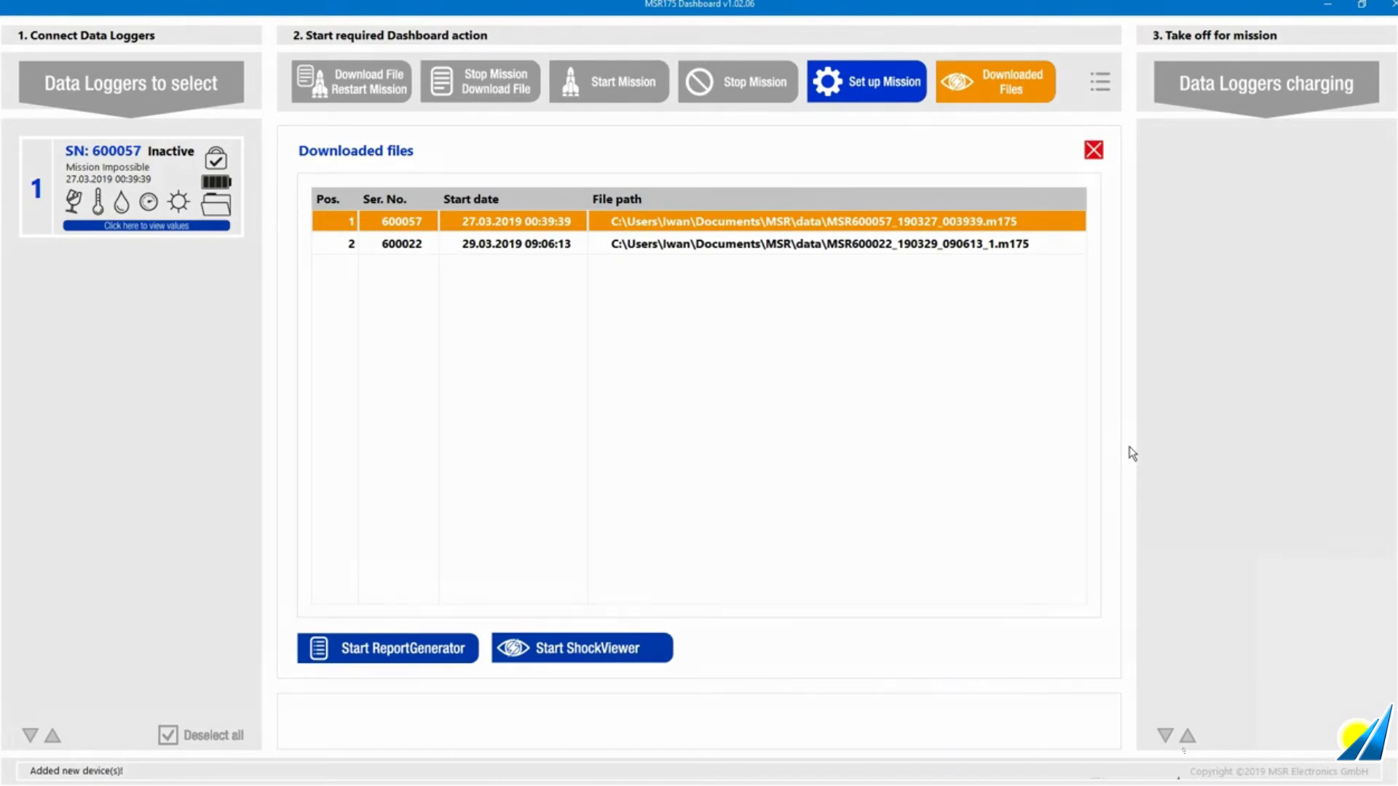
Step: View the dashboard's default folder path option and its help page with video tutorials, and close the downloaded files list
left_click(1100, 86)
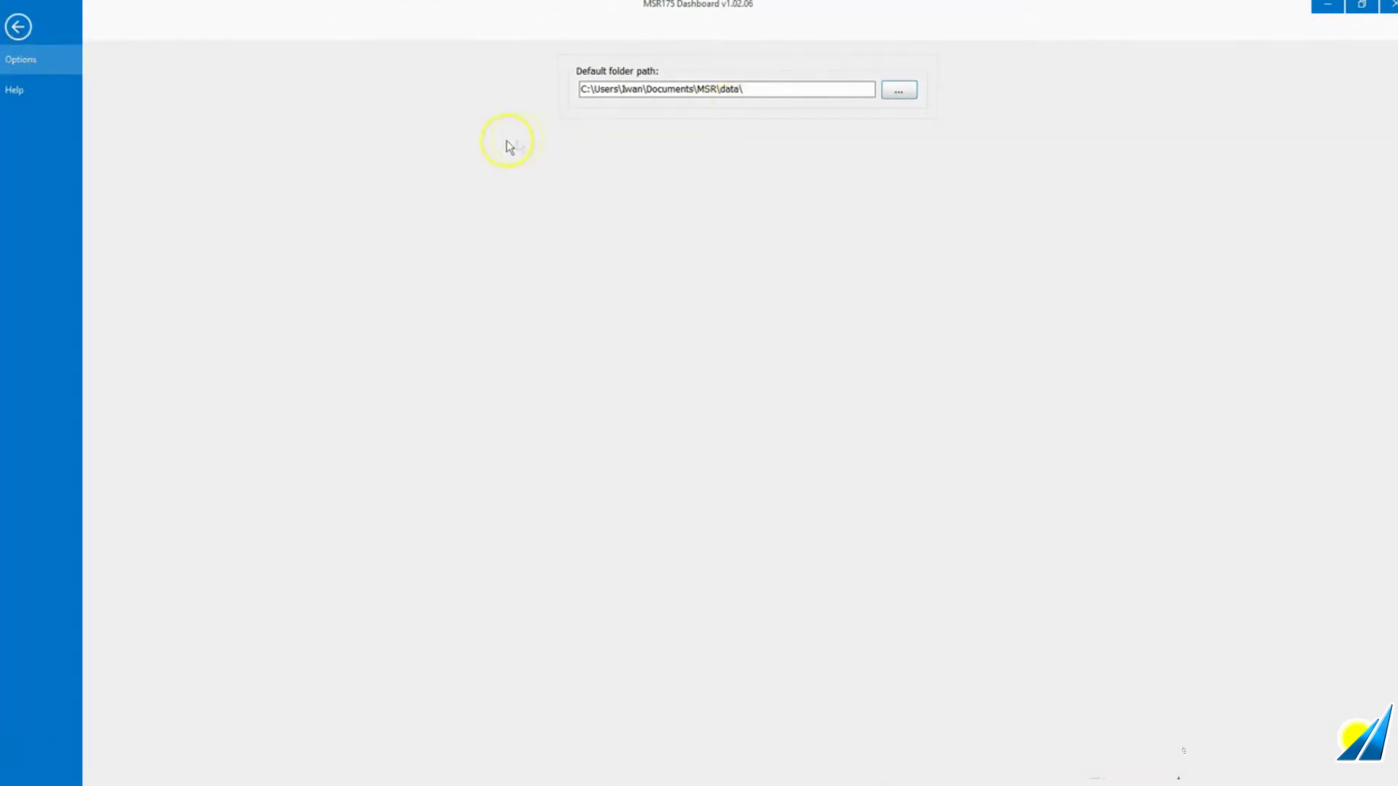
left_click(15, 93)
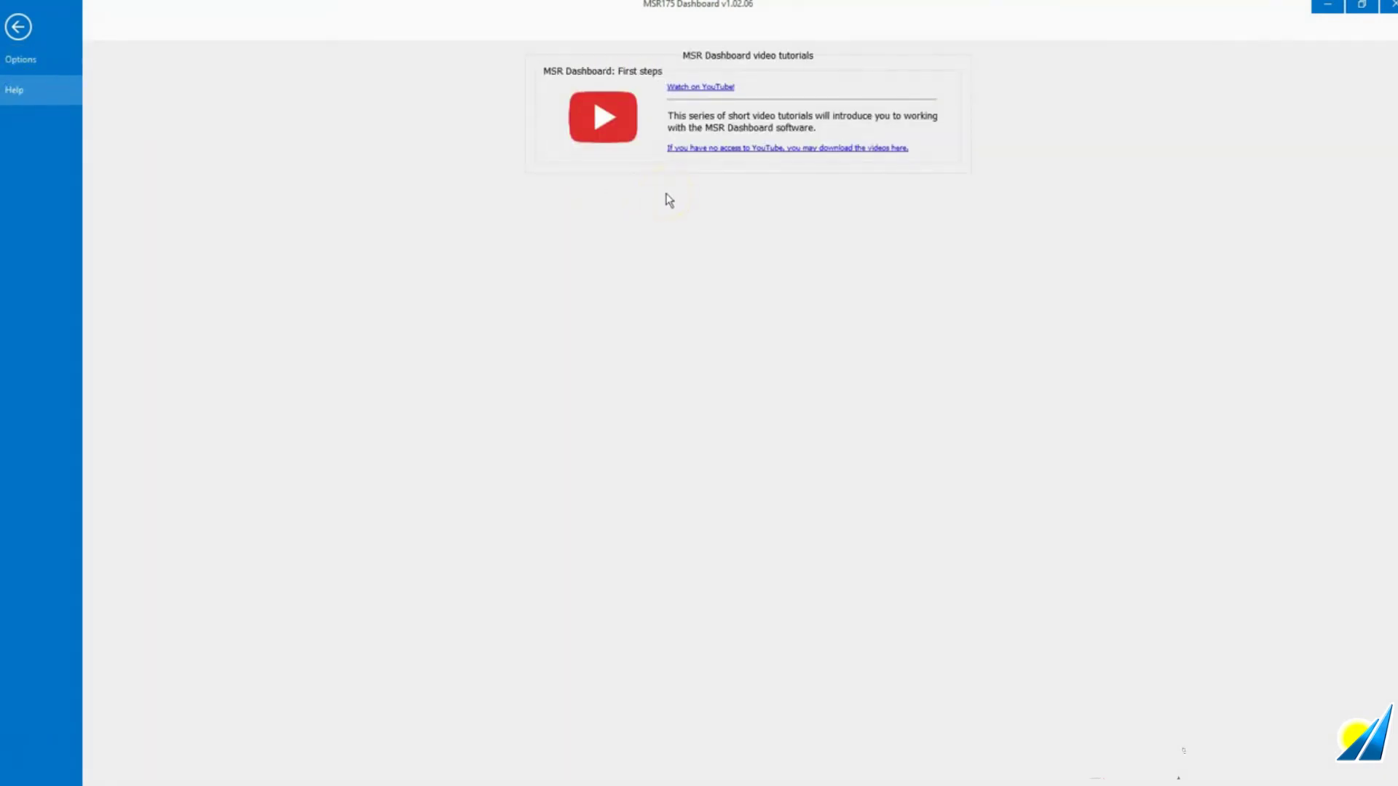
left_click(19, 28)
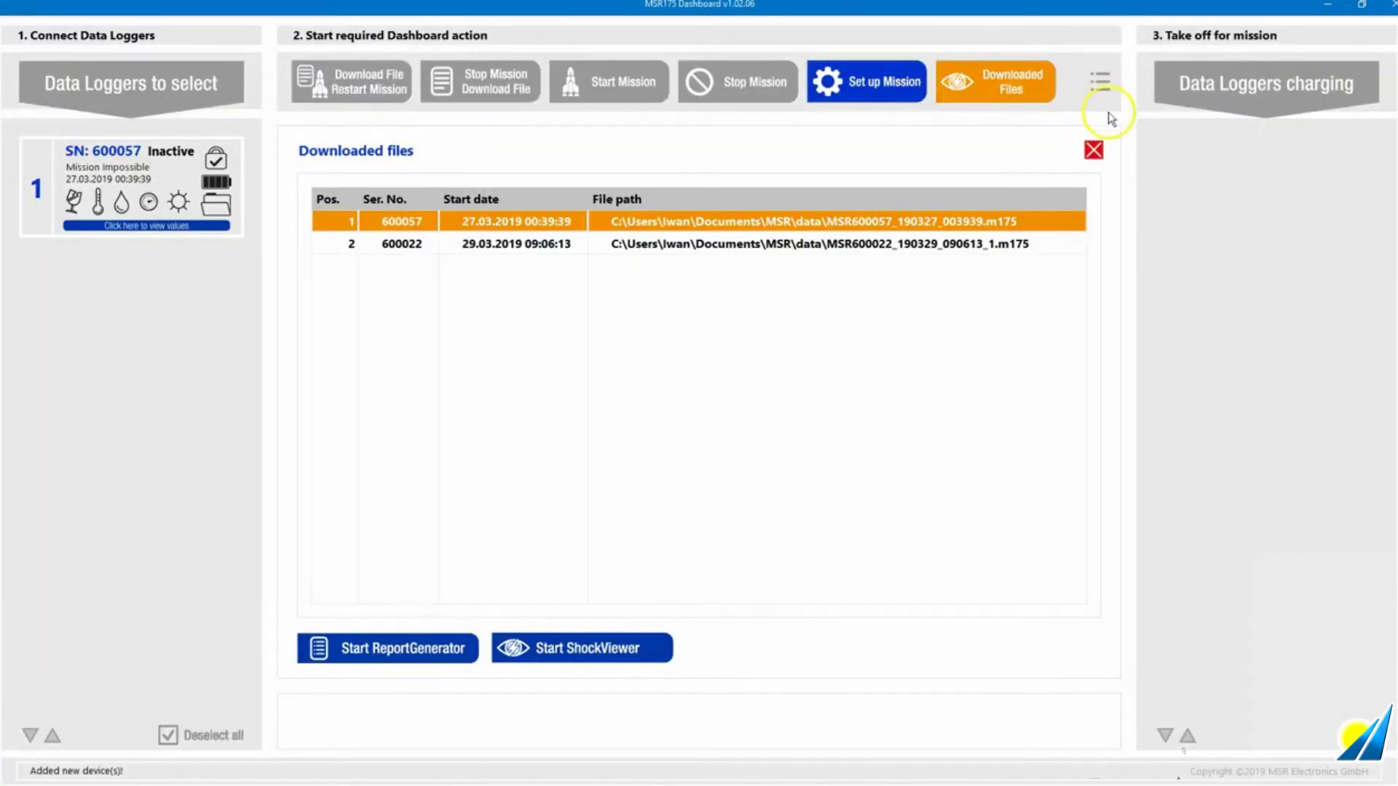
left_click(1094, 150)
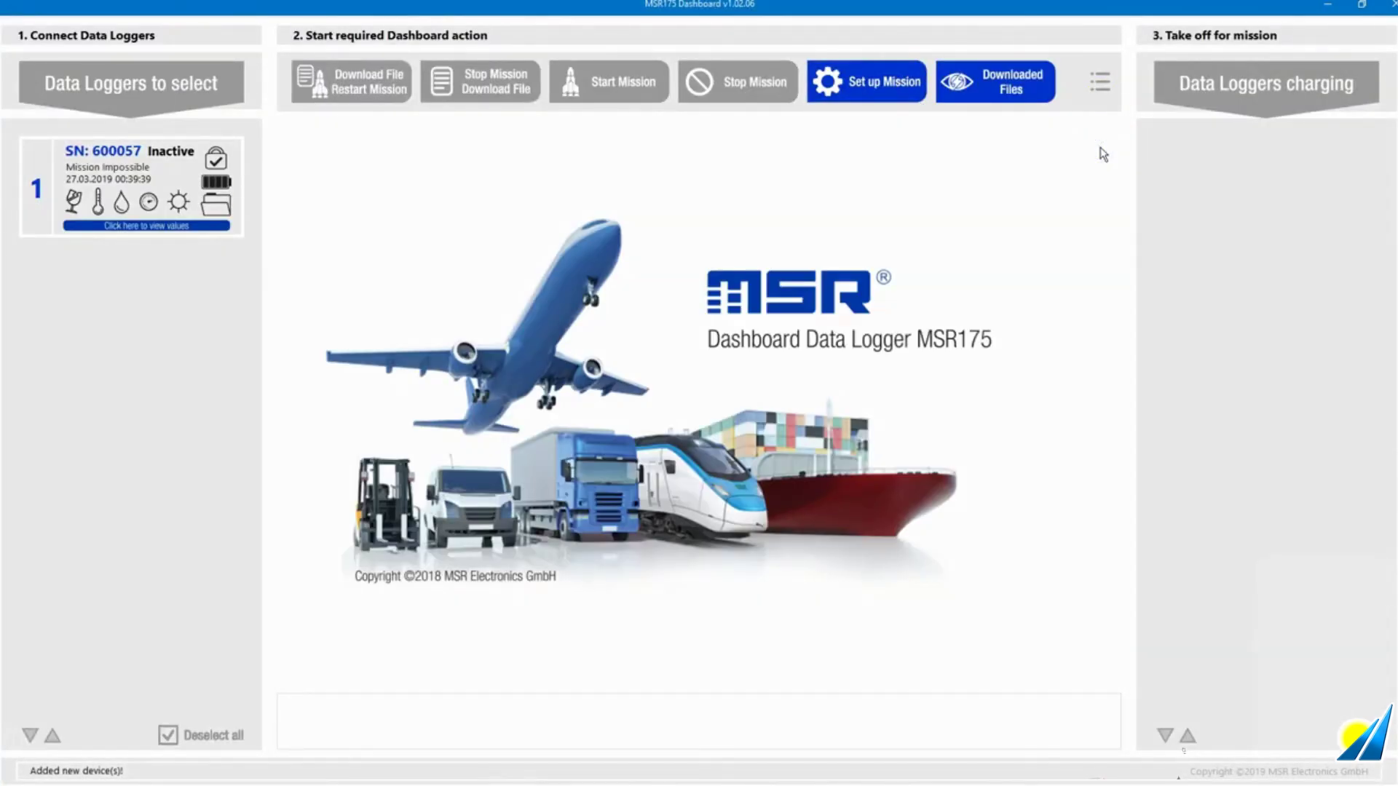